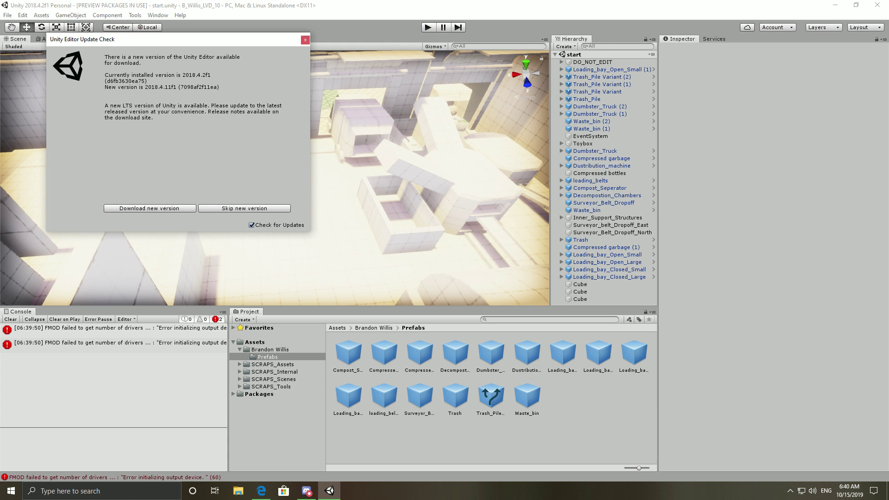
# Dismiss the editor update notice and inspect the truck loading bays from outside the building
pyautogui.click(305, 40)
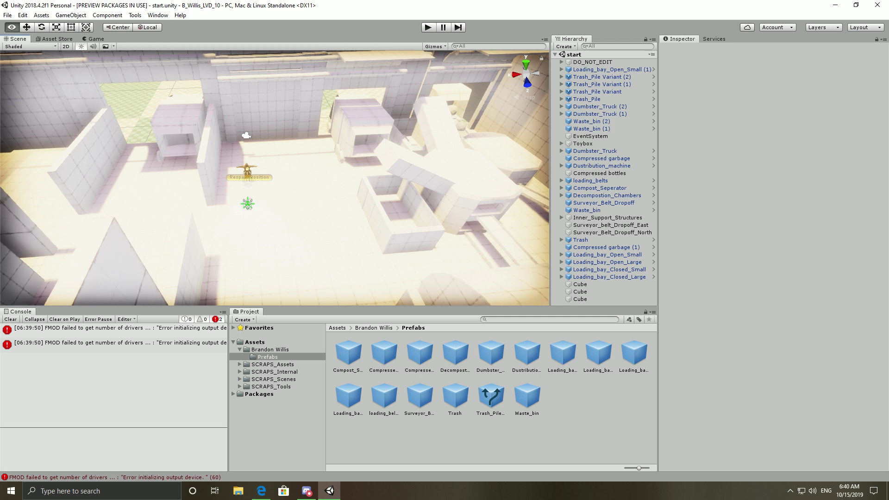
pyautogui.keyDown('alt'); pyautogui.moveTo(138, 204); pyautogui.dragTo(620, 129); pyautogui.keyUp('alt')
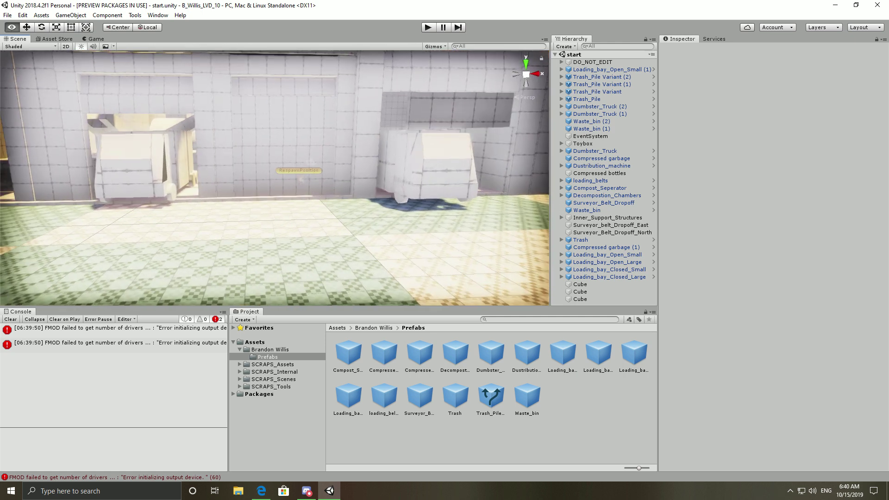
pyautogui.scroll(-5, 274, 178)
pyautogui.moveTo(278, 185)
pyautogui.mouseDown(button='right')
pyautogui.moveTo(278, 174)
pyautogui.moveTo(278, 185)
pyautogui.mouseUp(button='right')
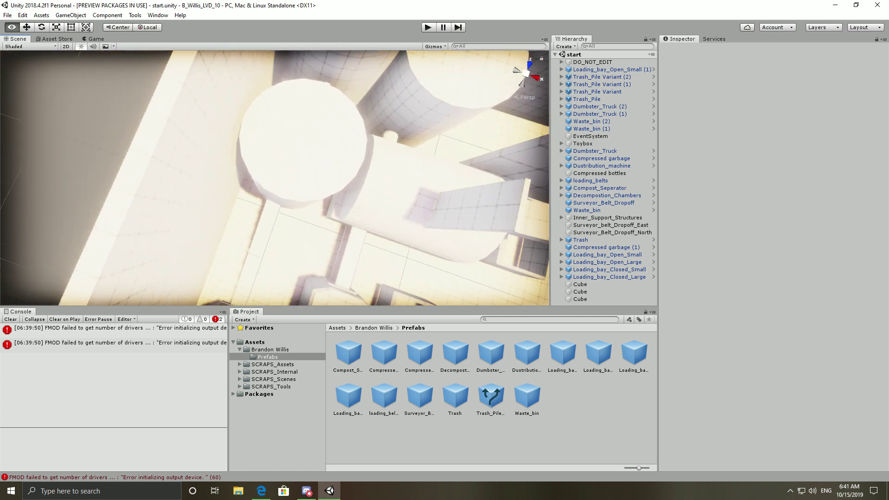
# Move the tall thin cube panel from beside the compost separator to about X -6.3, Z 1.66
pyautogui.moveTo(275, 177); pyautogui.dragTo(201, 104, button='middle')
pyautogui.moveTo(275, 177); pyautogui.dragTo(481, 194, button='right')
pyautogui.moveTo(315, 215); pyautogui.dragTo(333, 225, button='right')
pyautogui.click(185, 116)
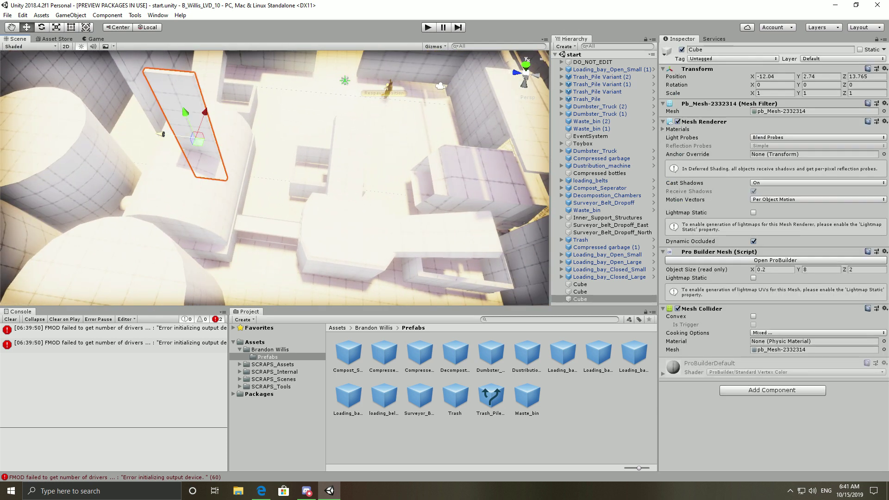
pyautogui.moveTo(161, 134); pyautogui.dragTo(411, 162)
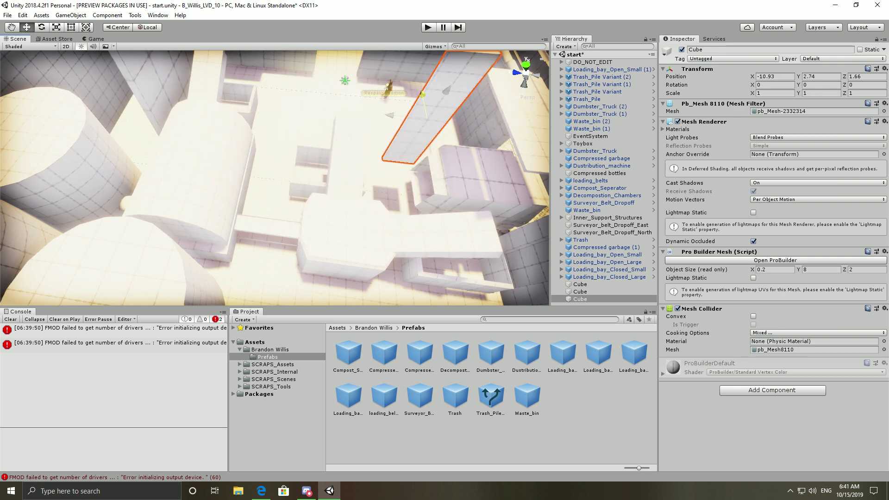
pyautogui.moveTo(421, 94); pyautogui.dragTo(440, 86)
pyautogui.moveTo(441, 86); pyautogui.dragTo(567, 80, button='right')
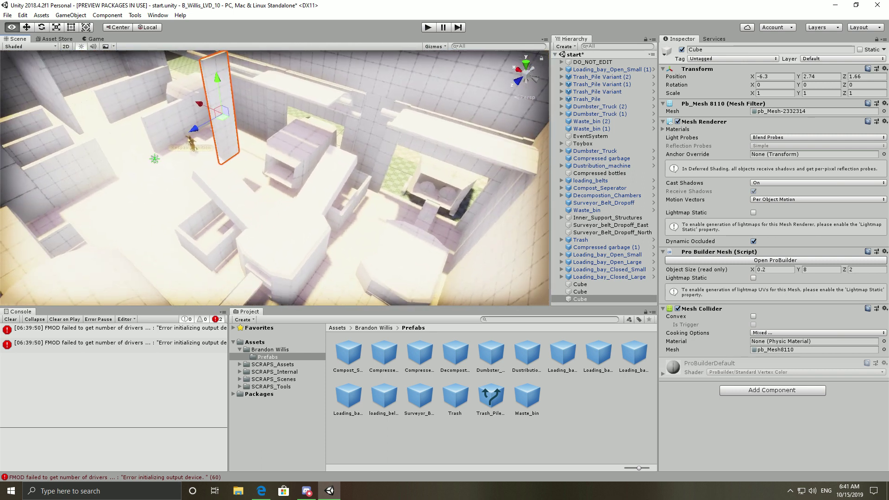
# Inspect the main hall and the storage room around the walled trash pile, undoing the last change
pyautogui.keyDown('alt'); pyautogui.moveTo(132, 171); pyautogui.dragTo(14, 157); pyautogui.keyUp('alt')
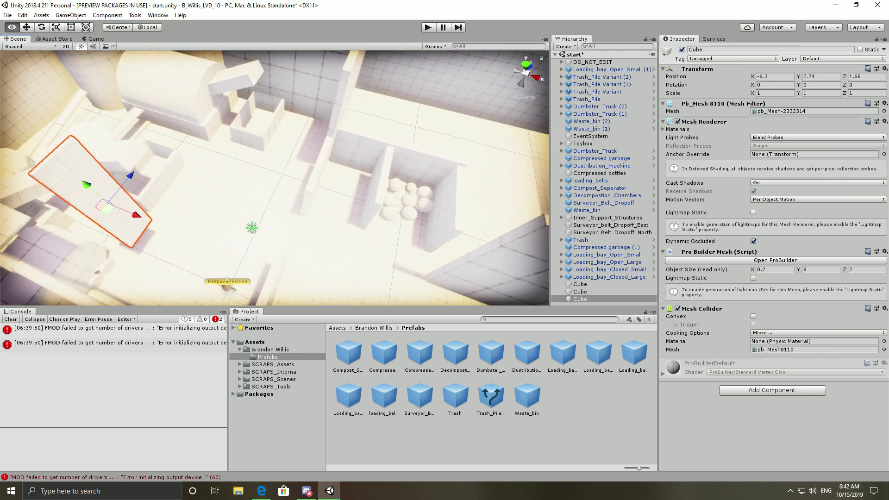
pyautogui.moveTo(275, 177); pyautogui.dragTo(256, 169, button='right')
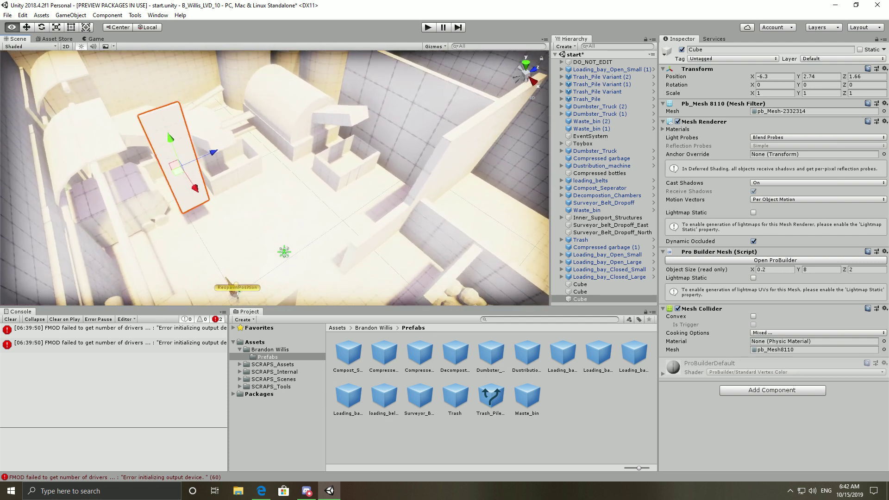
pyautogui.moveTo(274, 177); pyautogui.dragTo(241, 218, button='right')
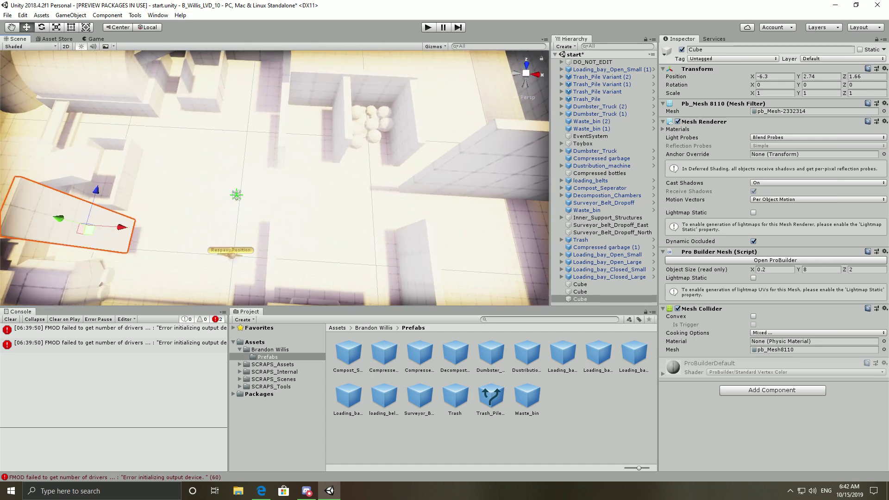
pyautogui.moveTo(274, 178); pyautogui.dragTo(152, 273, button='middle')
pyautogui.hotkey('ctrl', 'z')
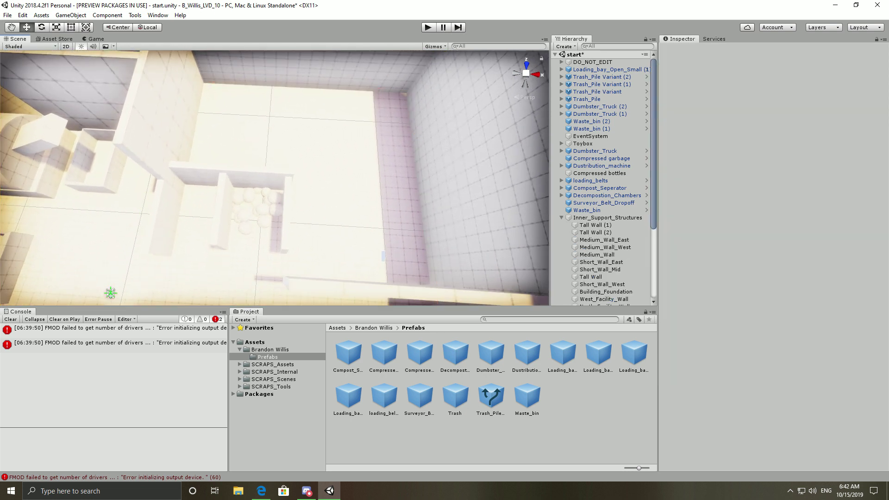
pyautogui.moveTo(274, 183); pyautogui.dragTo(274, 172, button='middle')
pyautogui.moveTo(275, 177); pyautogui.dragTo(274, 152, button='right')
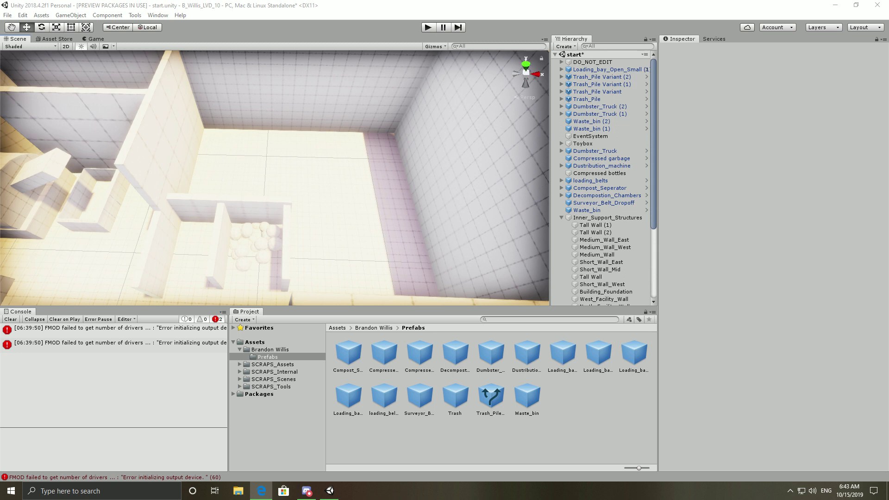
# Switch to Microsoft Edge, review the reference images of conveyor belts, treatment tanks, trash piles and compressed bales, and return to Unity
pyautogui.moveTo(888, 185); pyautogui.dragTo(337, 59)
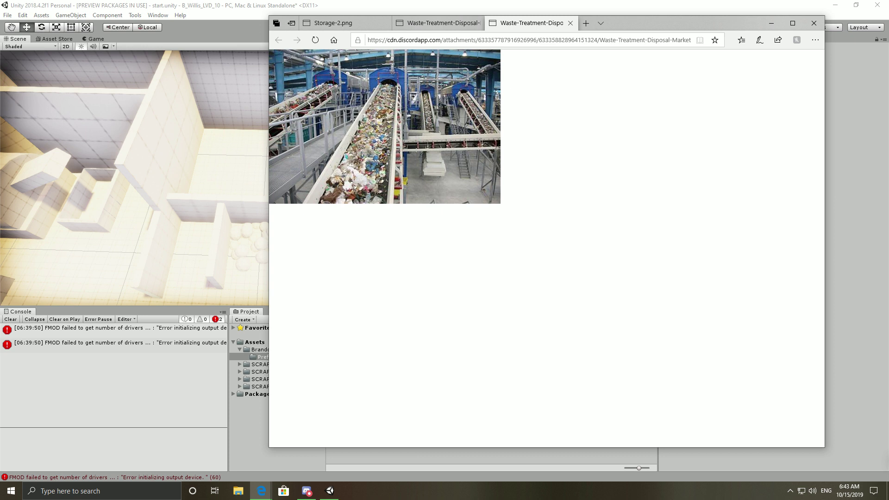
pyautogui.hotkey('ctrl', 'w')
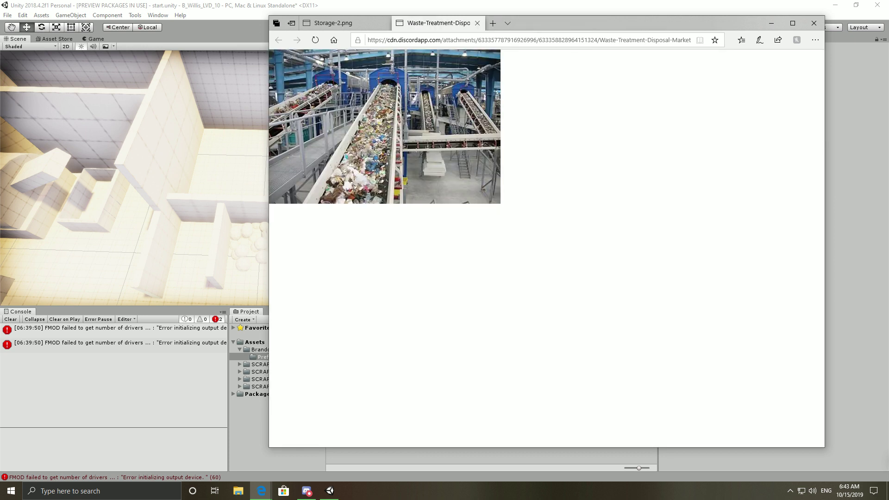
pyautogui.hotkey('alt', 'Tab')
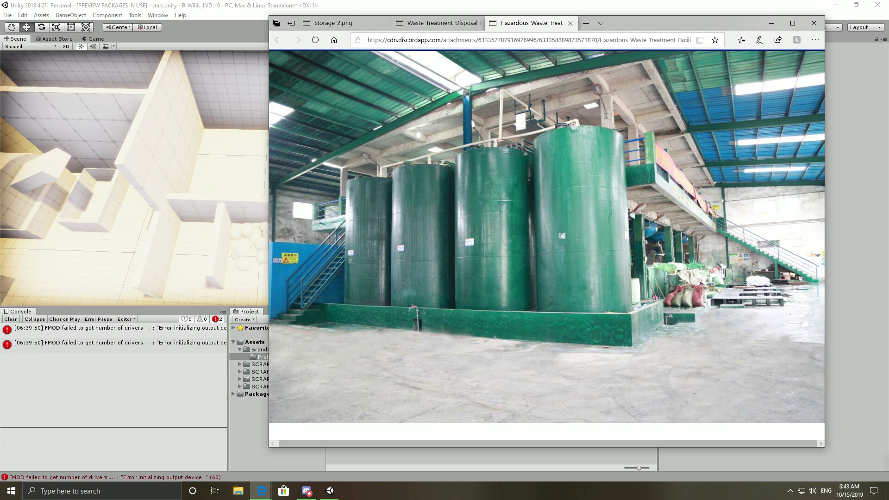
pyautogui.hotkey('alt', 'Tab')
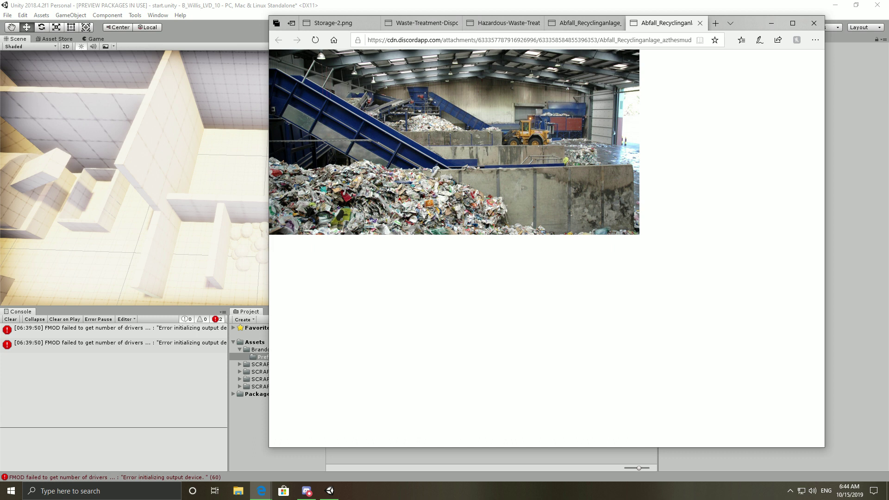
pyautogui.hotkey('alt', 'Tab')
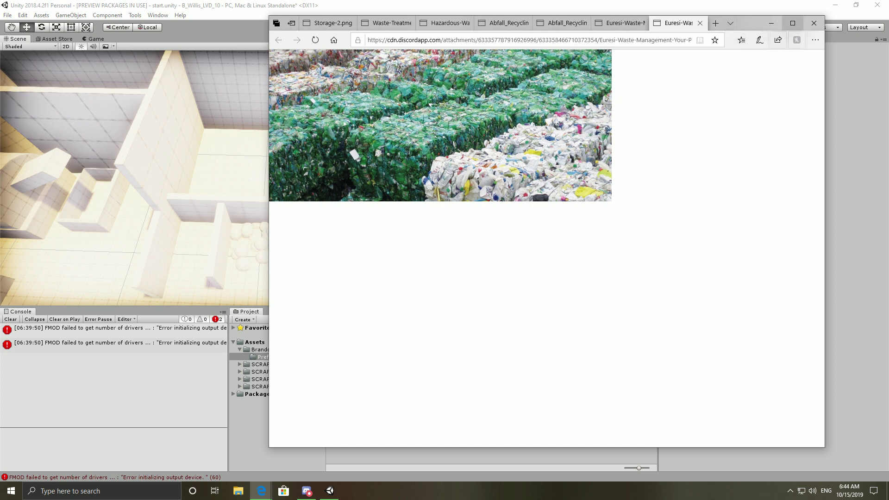
pyautogui.click(770, 22)
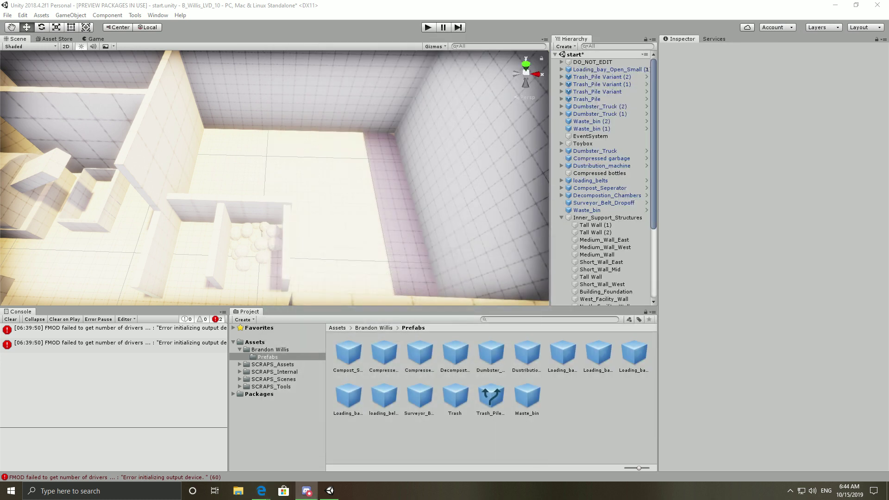
# Examine the interior from the trash pile storage to the surveyor belts and the trucks at the loading bays
pyautogui.moveTo(274, 178); pyautogui.dragTo(323, 121, button='middle')
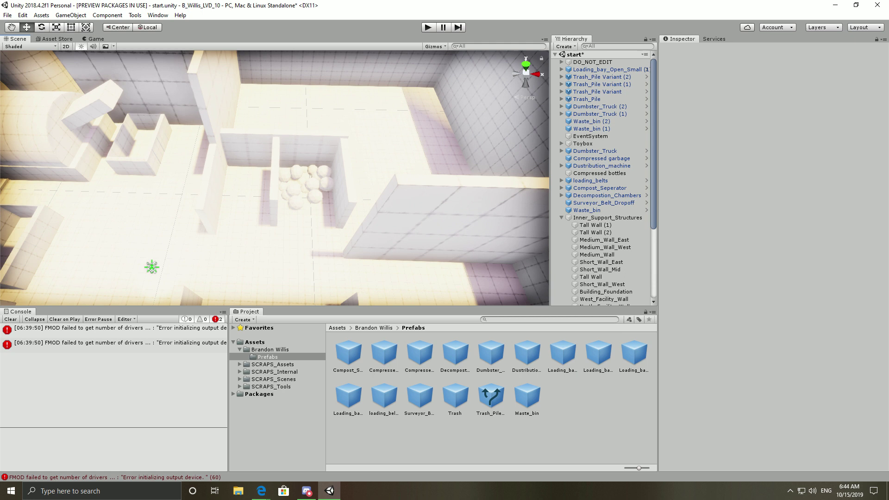
pyautogui.moveTo(348, 189); pyautogui.dragTo(333, 130, button='middle')
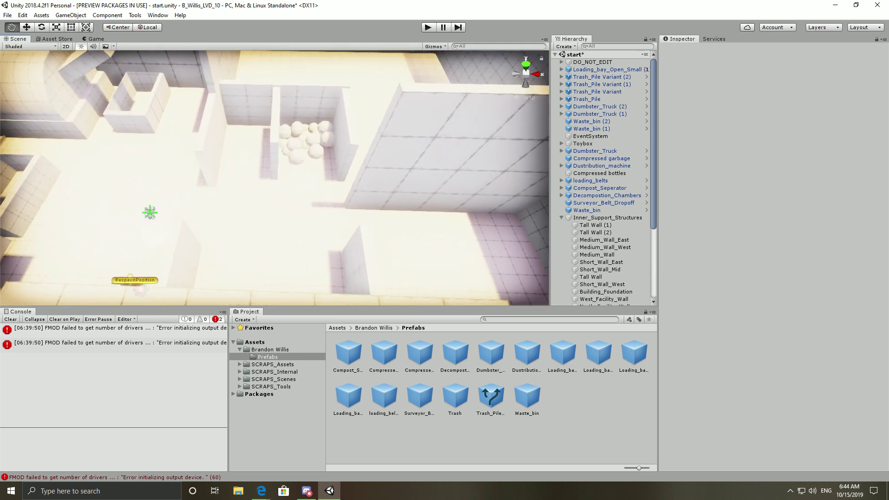
pyautogui.moveTo(151, 268); pyautogui.dragTo(152, 268, button='right')
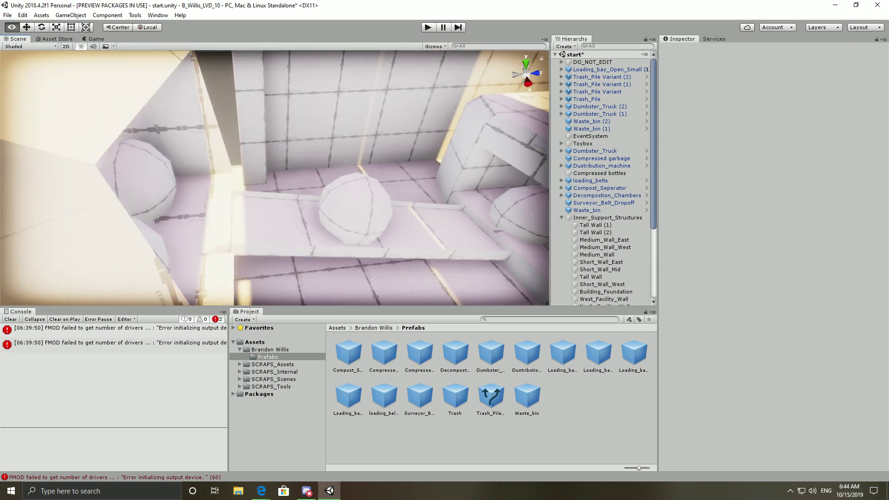
pyautogui.press('s')
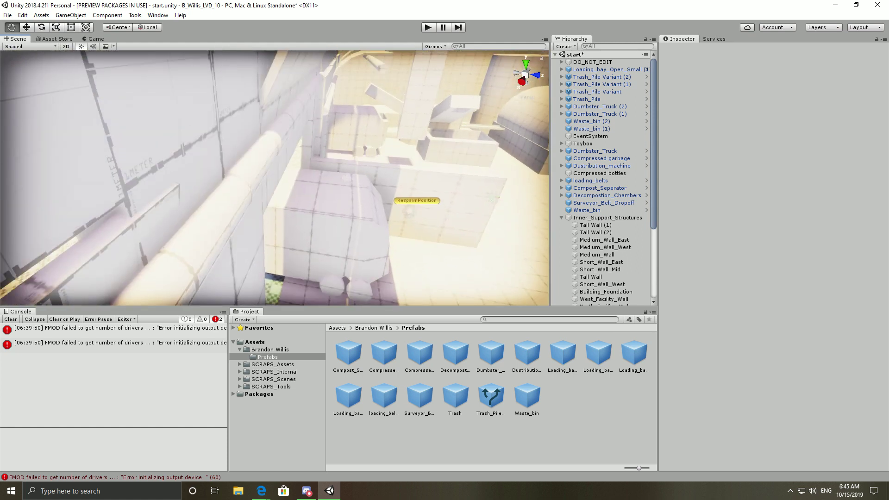
pyautogui.moveTo(415, 237); pyautogui.dragTo(369, 204, button='middle')
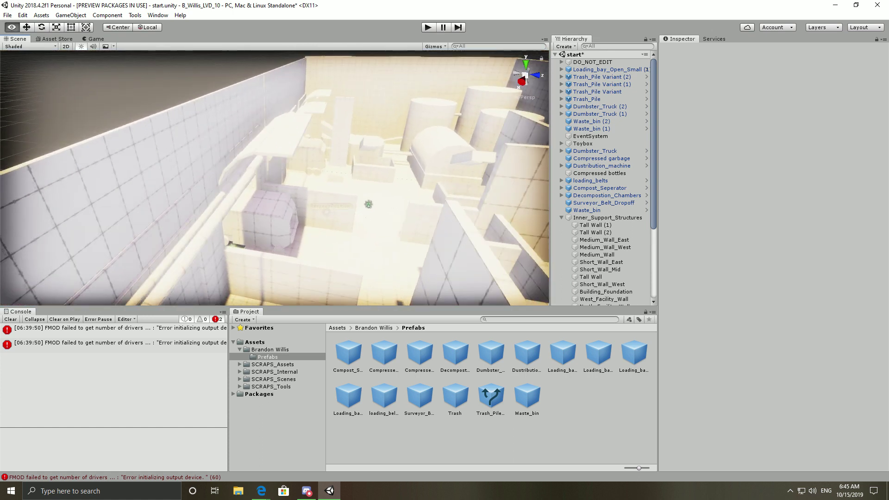
# Examine the facility's front with its loading bays and parked trucks, and review the walls listed under Inner_Support_Structures
pyautogui.keyDown('alt'); pyautogui.moveTo(369, 204); pyautogui.dragTo(546, 171); pyautogui.keyUp('alt')
pyautogui.moveTo(216, 172); pyautogui.dragTo(222, 173, button='right')
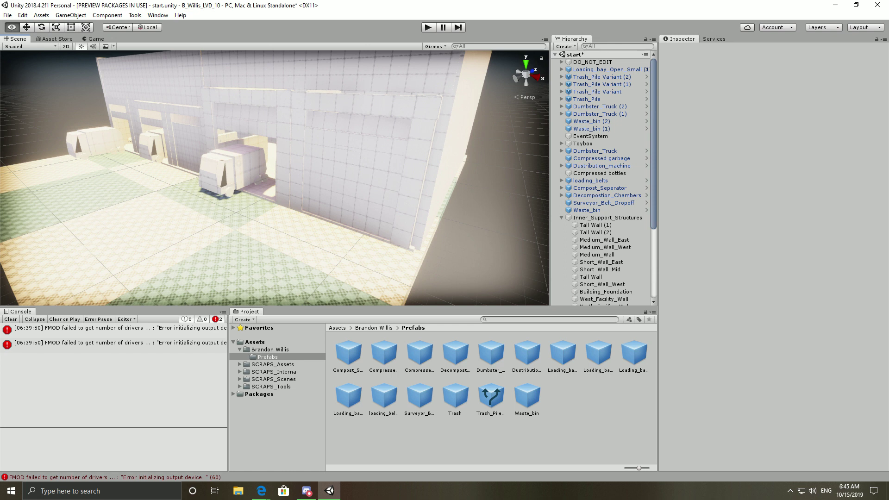
pyautogui.keyDown('alt'); pyautogui.moveTo(222, 172); pyautogui.dragTo(315, 187); pyautogui.keyUp('alt')
pyautogui.moveTo(185, 180); pyautogui.dragTo(363, 65, button='middle')
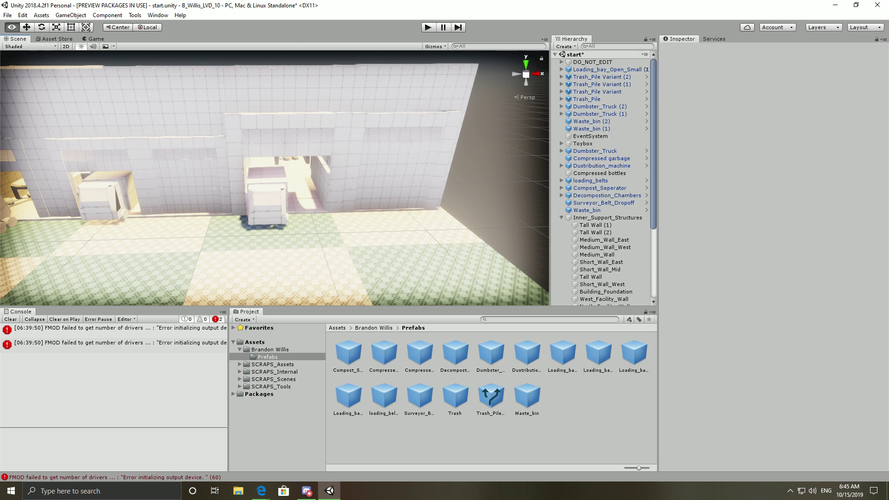
pyautogui.moveTo(226, 99); pyautogui.dragTo(346, 103, button='middle')
pyautogui.moveTo(346, 102); pyautogui.dragTo(335, 115, button='right')
pyautogui.press('s')
pyautogui.moveTo(336, 114); pyautogui.dragTo(305, 113, button='middle')
pyautogui.scroll(-4, 272, 114)
pyautogui.scroll(2, 305, 112)
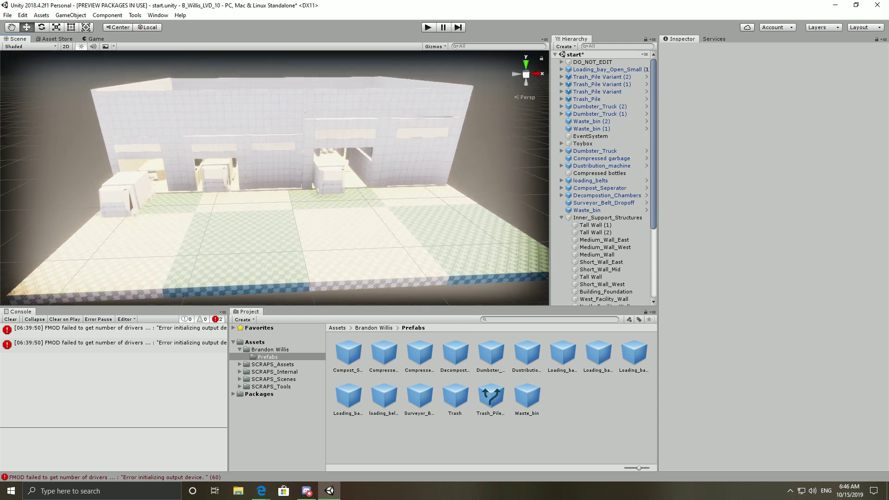
pyautogui.scroll(-1, 274, 178)
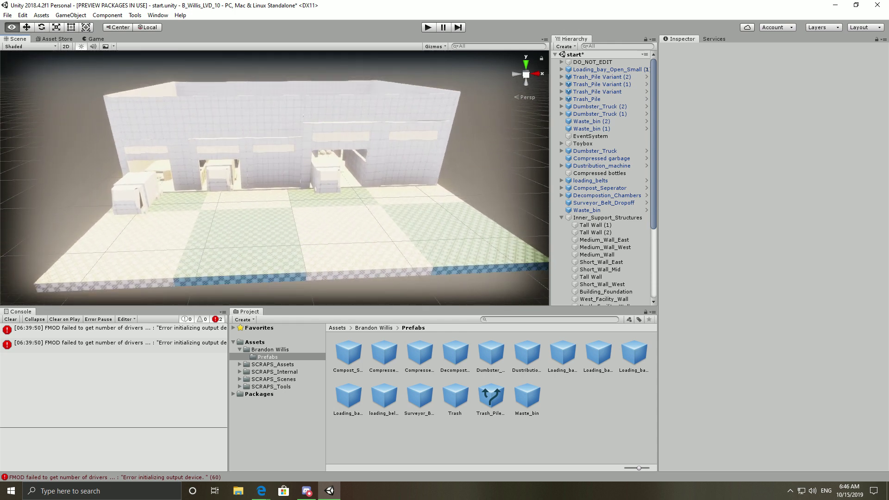
pyautogui.keyDown('alt'); pyautogui.moveTo(275, 178); pyautogui.dragTo(252, 178); pyautogui.keyUp('alt')
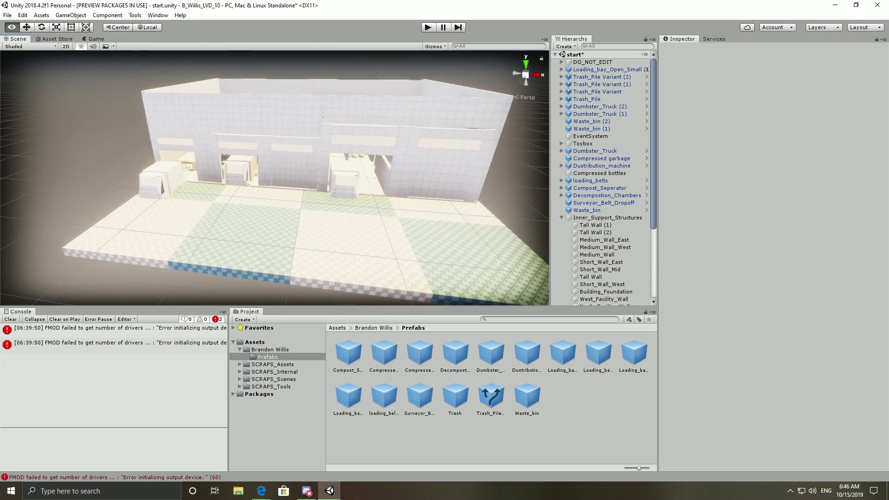
pyautogui.moveTo(274, 178); pyautogui.dragTo(249, 174, button='middle')
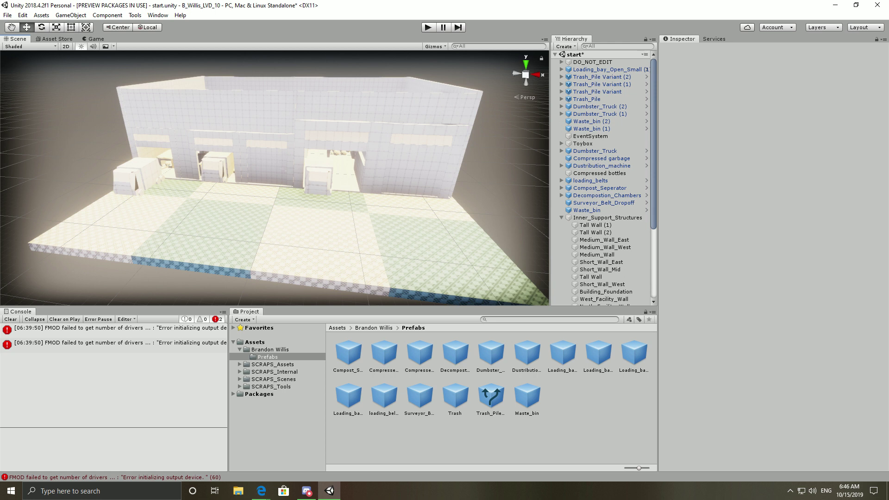
pyautogui.scroll(-5, 602, 221)
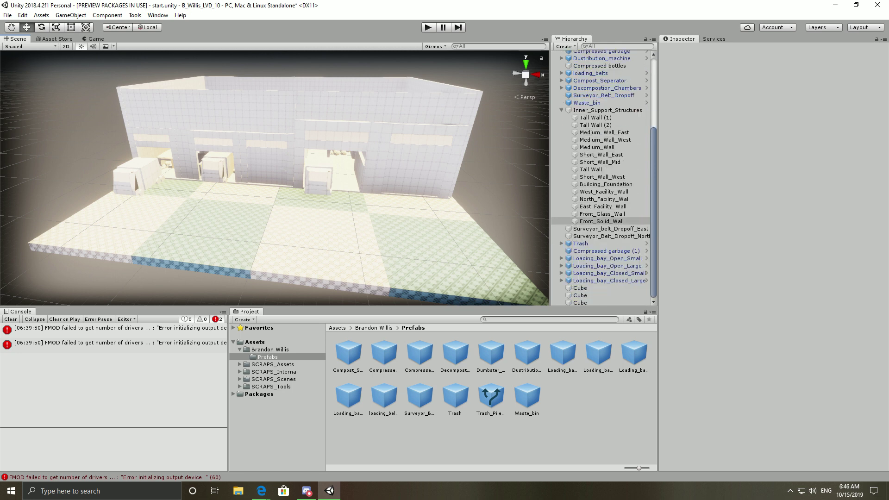
pyautogui.scroll(5, 602, 221)
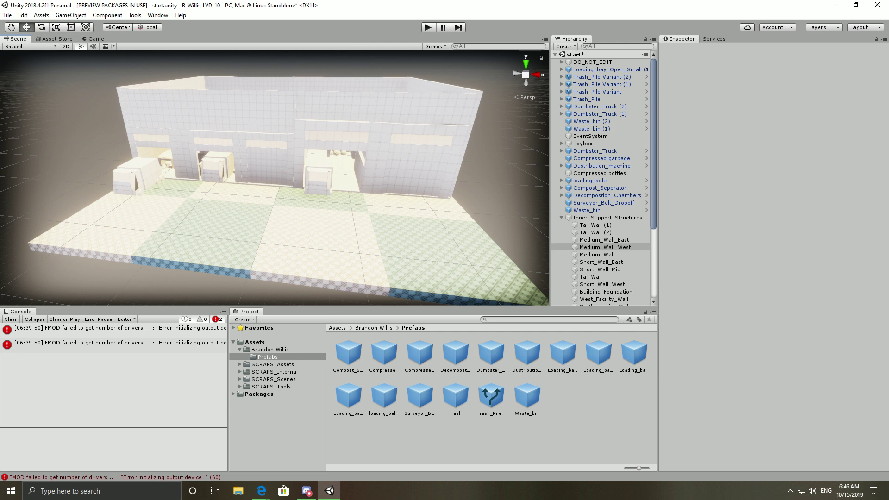
# Survey the whole facility layout from above, including the decomposition chambers, inner walls and storage rooms
pyautogui.keyDown('alt'); pyautogui.moveTo(195, 139); pyautogui.dragTo(352, 209); pyautogui.keyUp('alt')
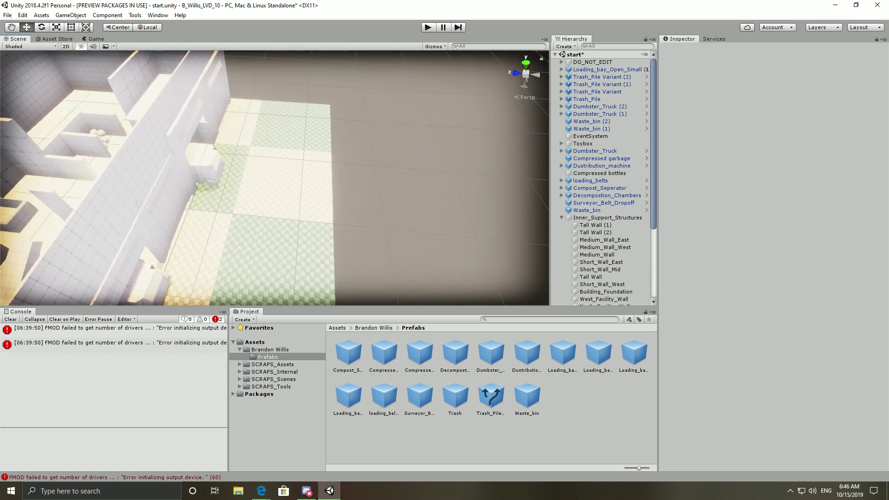
pyautogui.moveTo(213, 195); pyautogui.dragTo(352, 166, button='middle')
pyautogui.keyDown('alt'); pyautogui.moveTo(319, 165); pyautogui.dragTo(165, 163); pyautogui.keyUp('alt')
pyautogui.moveTo(296, 183); pyautogui.dragTo(297, 157, button='right')
pyautogui.scroll(-5, 296, 178)
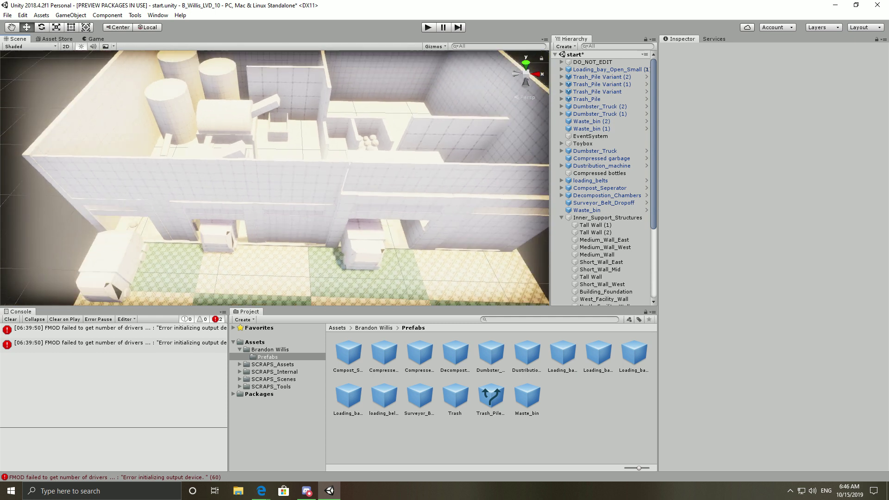
pyautogui.moveTo(296, 157); pyautogui.dragTo(213, 238, button='middle')
pyautogui.moveTo(296, 148); pyautogui.dragTo(278, 139, button='right')
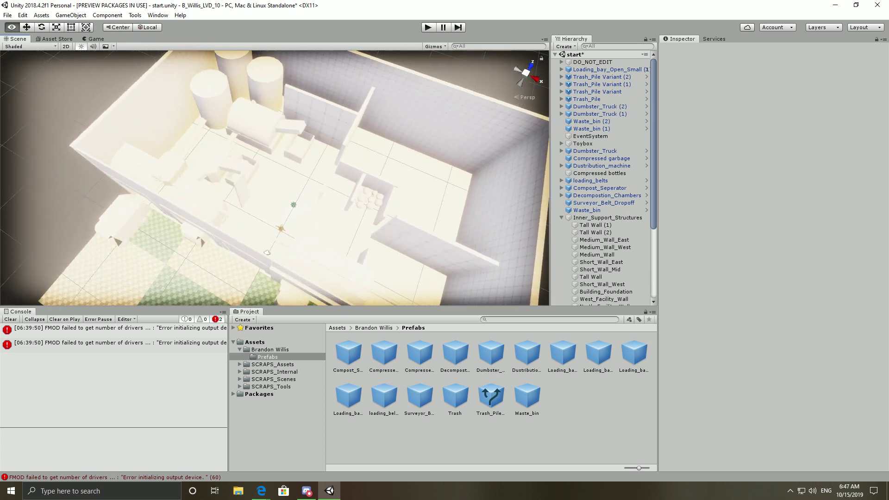
pyautogui.keyDown('alt'); pyautogui.moveTo(296, 176); pyautogui.dragTo(14, 153); pyautogui.keyUp('alt')
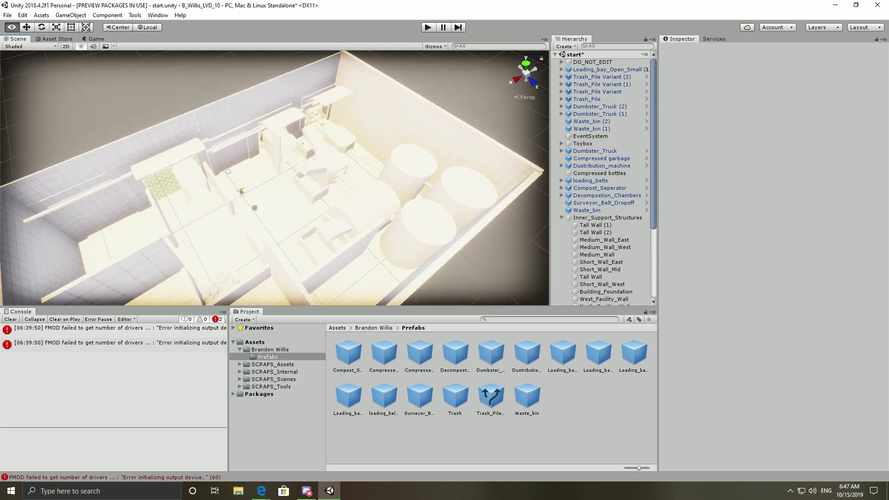
pyautogui.keyDown('alt'); pyautogui.moveTo(153, 158); pyautogui.dragTo(514, 111); pyautogui.keyUp('alt')
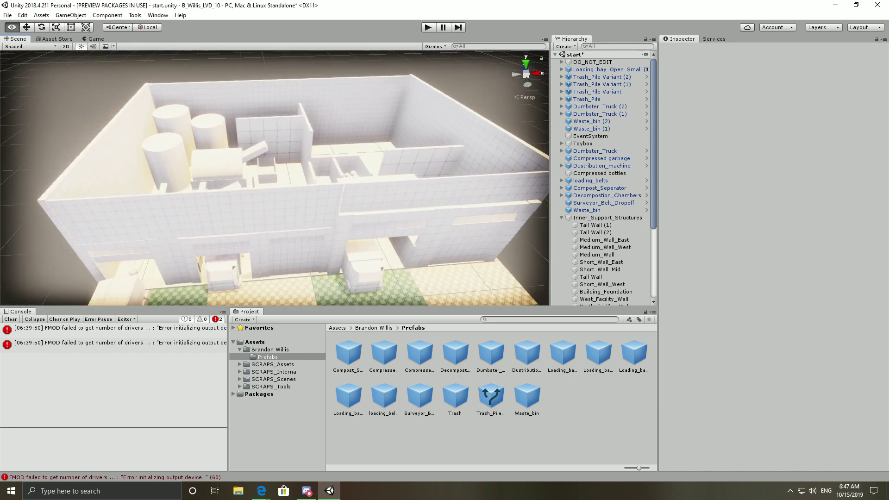
pyautogui.keyDown('alt'); pyautogui.moveTo(336, 187); pyautogui.dragTo(330, 187); pyautogui.keyUp('alt')
pyautogui.scroll(-2, 330, 187)
pyautogui.moveTo(330, 187); pyautogui.dragTo(311, 95, button='middle')
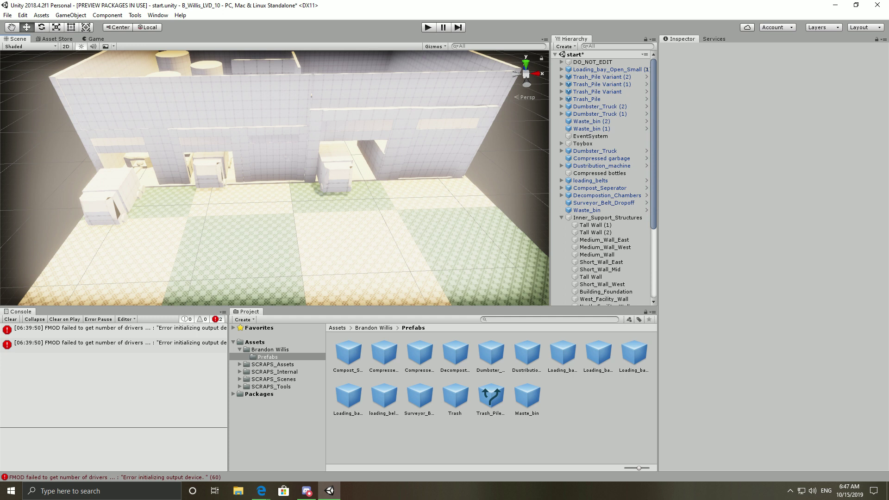
pyautogui.click(878, 5)
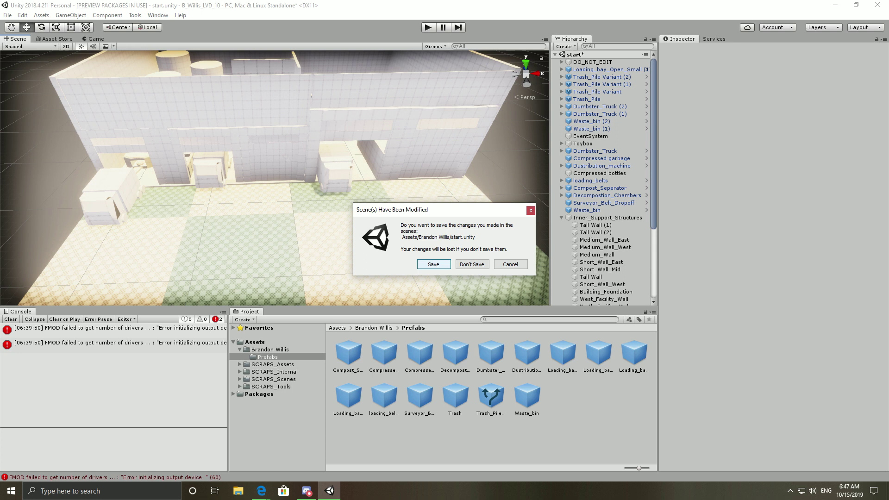
pyautogui.press('Return')
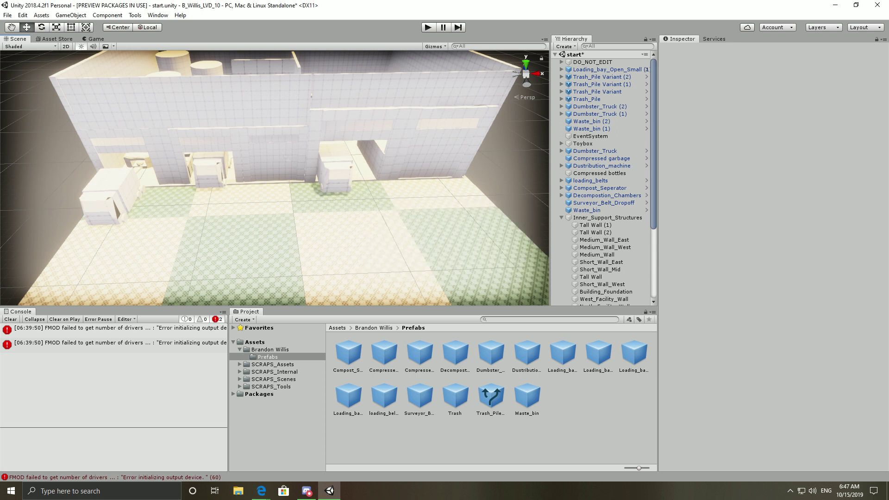
# Move the tall, thin Cube panel from beside the loading bays toward the storage rooms, to about Y -0.76 and Z 5.01
pyautogui.keyDown('alt'); pyautogui.moveTo(311, 95); pyautogui.dragTo(510, 152); pyautogui.keyUp('alt')
pyautogui.keyDown('alt'); pyautogui.moveTo(157, 153); pyautogui.dragTo(267, 147); pyautogui.keyUp('alt')
pyautogui.click(297, 122)
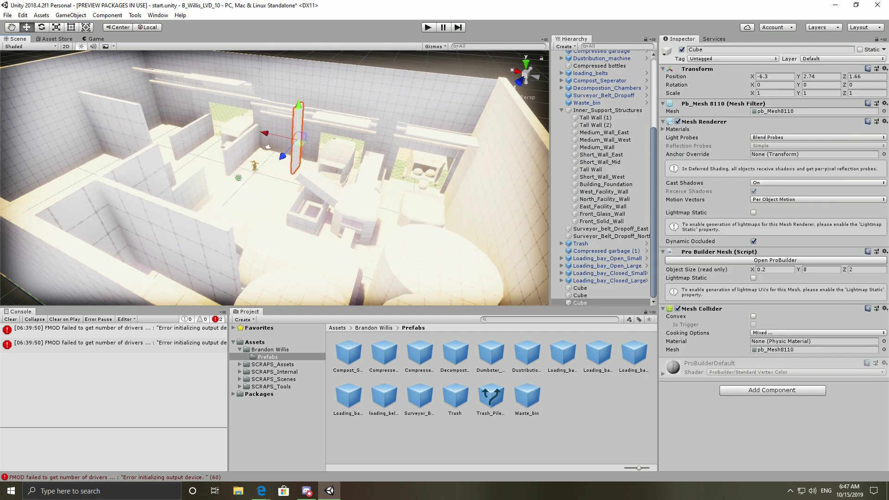
pyautogui.moveTo(299, 106); pyautogui.dragTo(297, 130)
pyautogui.click(264, 155)
pyautogui.moveTo(264, 154); pyautogui.dragTo(449, 139)
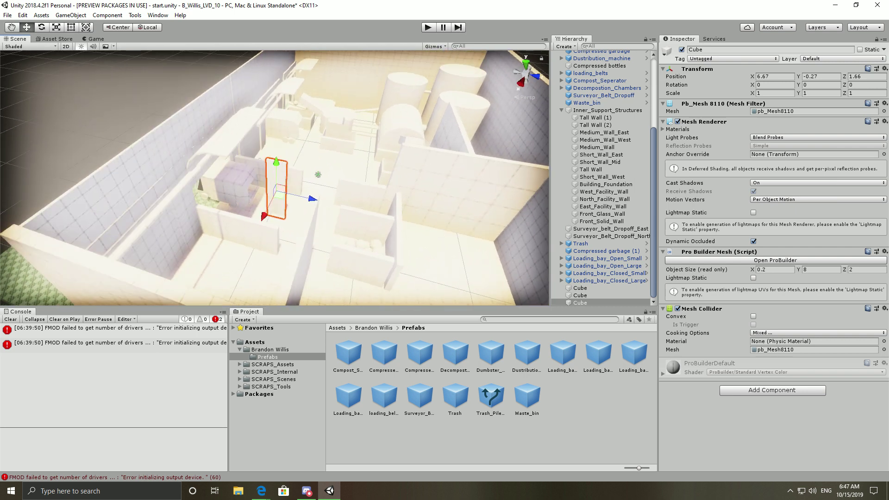
pyautogui.moveTo(313, 199); pyautogui.dragTo(343, 205)
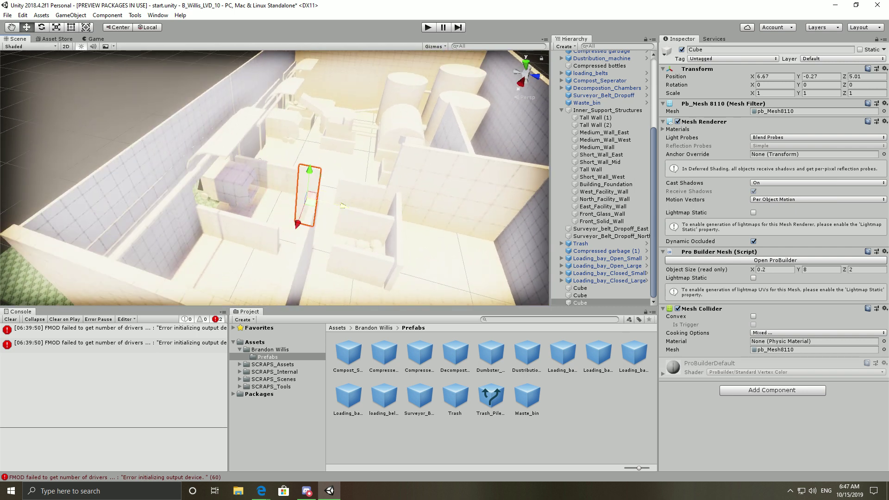
pyautogui.moveTo(309, 169); pyautogui.dragTo(309, 173)
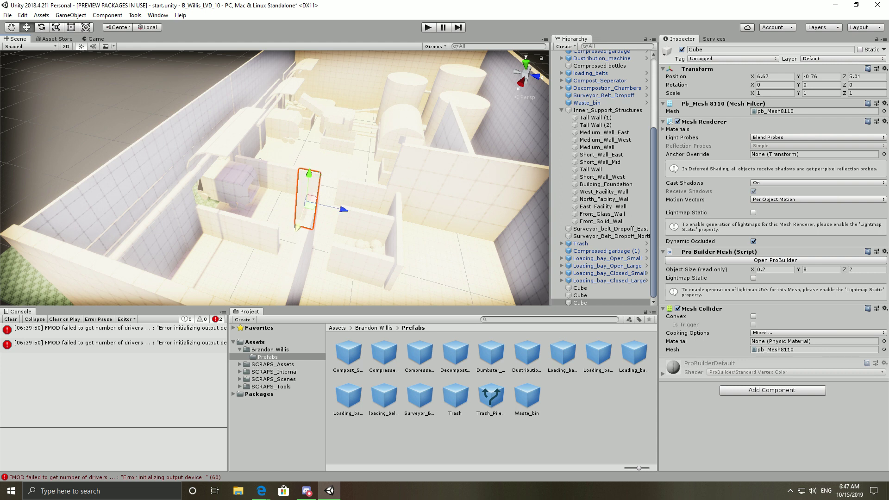
pyautogui.moveTo(297, 228); pyautogui.dragTo(294, 236)
# Move the tall Cube panel out to the building's front, beside the middle loading bay, at about X -8.04 and Z -6.06
pyautogui.keyDown('alt'); pyautogui.moveTo(317, 175); pyautogui.dragTo(402, 139); pyautogui.keyUp('alt')
pyautogui.keyDown('alt'); pyautogui.moveTo(240, 179); pyautogui.dragTo(396, 168); pyautogui.keyUp('alt')
pyautogui.click(353, 172)
pyautogui.keyDown('alt'); pyautogui.moveTo(240, 204); pyautogui.dragTo(216, 203); pyautogui.keyUp('alt')
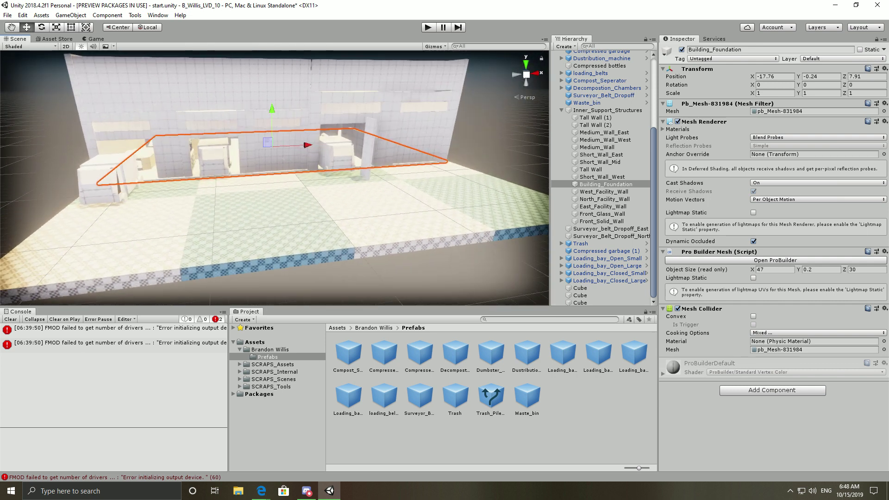
pyautogui.click(369, 153)
pyautogui.moveTo(397, 150); pyautogui.dragTo(230, 145)
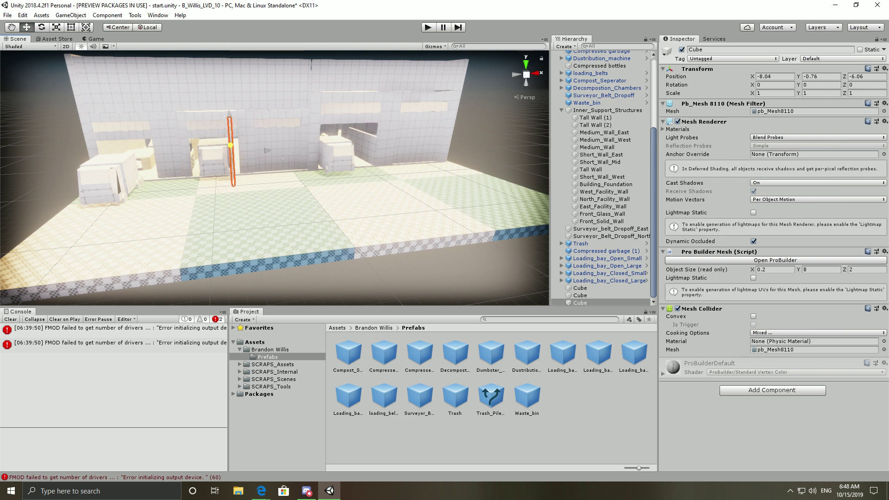
pyautogui.moveTo(230, 145); pyautogui.dragTo(232, 154)
# Close Unity, saving the changes to the start scene, and close the browser window with the reference photos
pyautogui.click(877, 5)
pyautogui.click(434, 265)
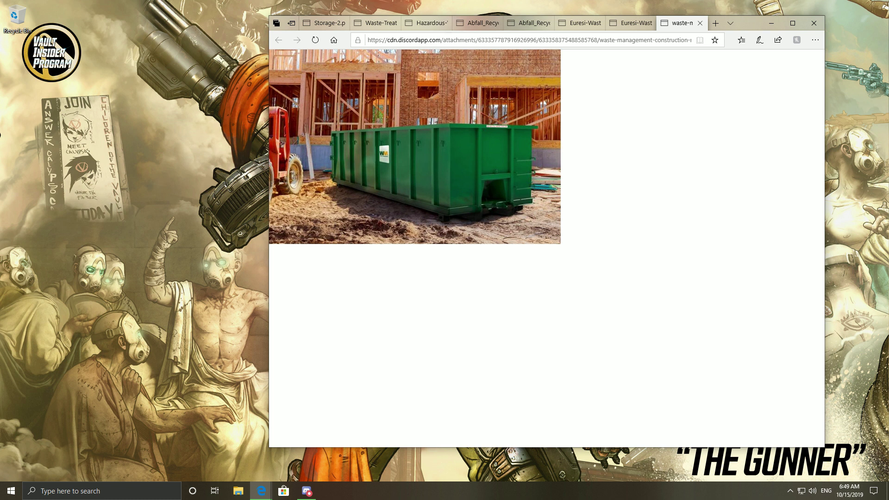
pyautogui.click(813, 22)
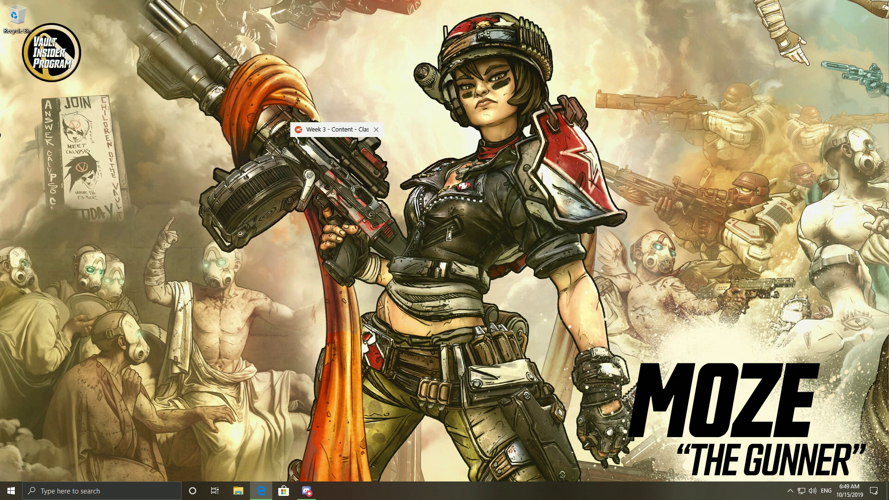
# Switch to the Microsoft Edge window with the Full Sail course, review the Course Overview items, and return to the content list
pyautogui.click(261, 491)
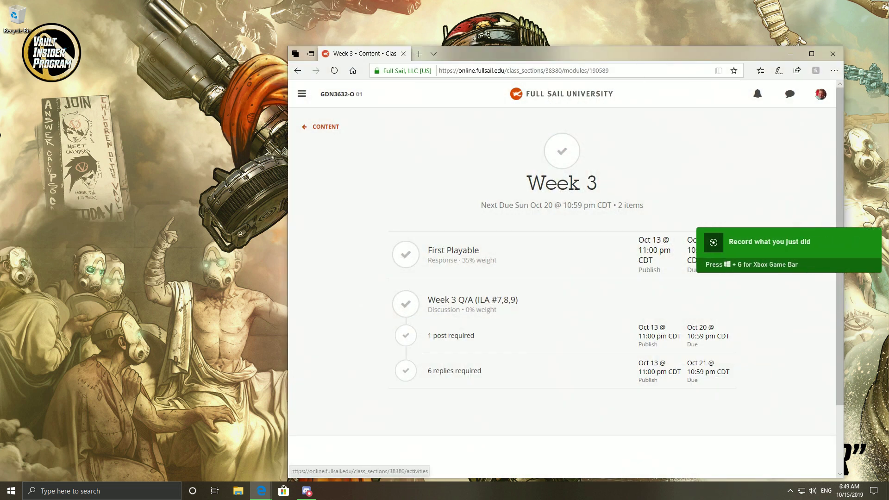
pyautogui.click(325, 127)
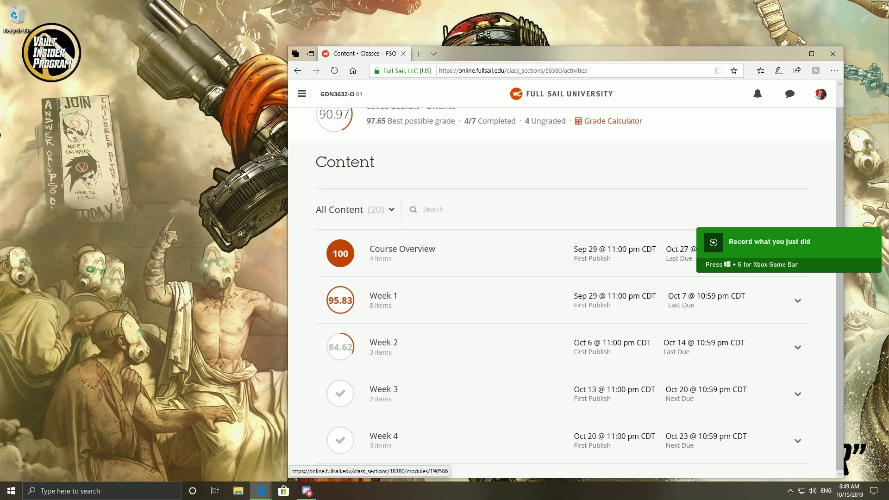
pyautogui.click(401, 253)
pyautogui.scroll(-3, 562, 253)
pyautogui.scroll(3, 562, 278)
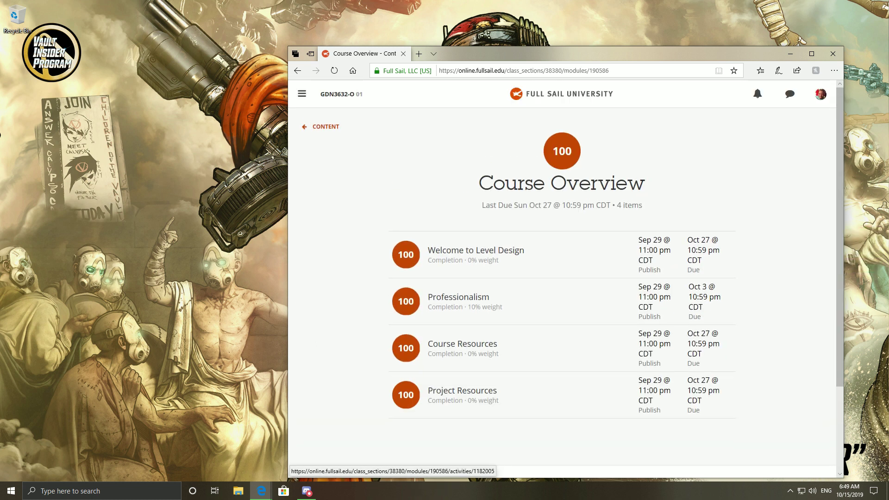
pyautogui.scroll(-1, 562, 278)
pyautogui.scroll(1, 562, 278)
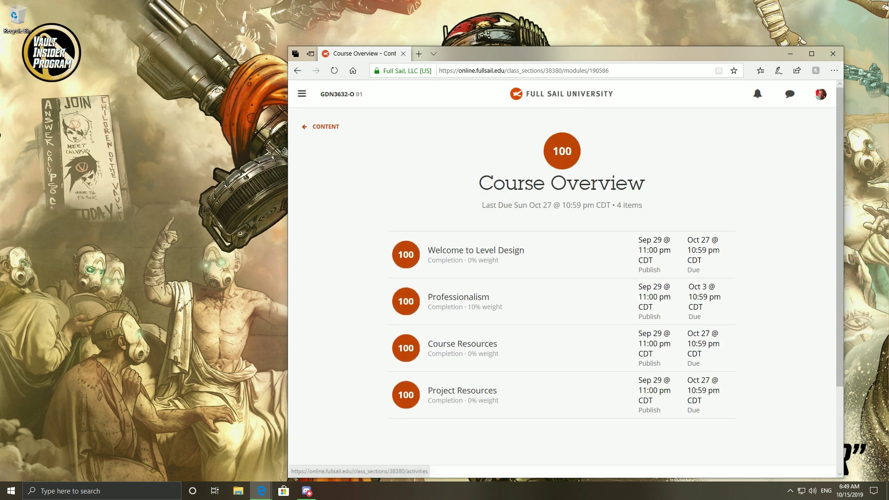
pyautogui.click(326, 126)
pyautogui.scroll(-1, 561, 278)
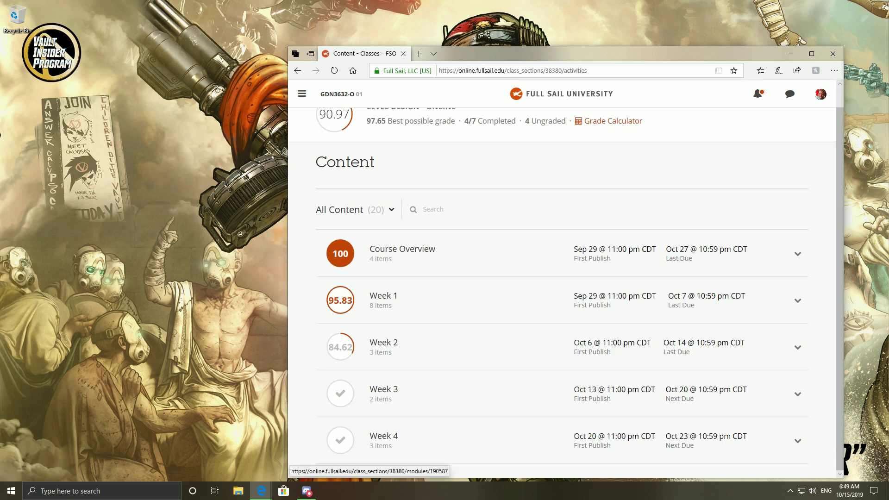
# Open Week 1, maximize the browser window, review the module's assignments from Principles of Level Design to Project Setup, and return to the content list
pyautogui.click(383, 296)
pyautogui.moveTo(602, 53); pyautogui.dragTo(551, 38)
pyautogui.doubleClick(551, 38)
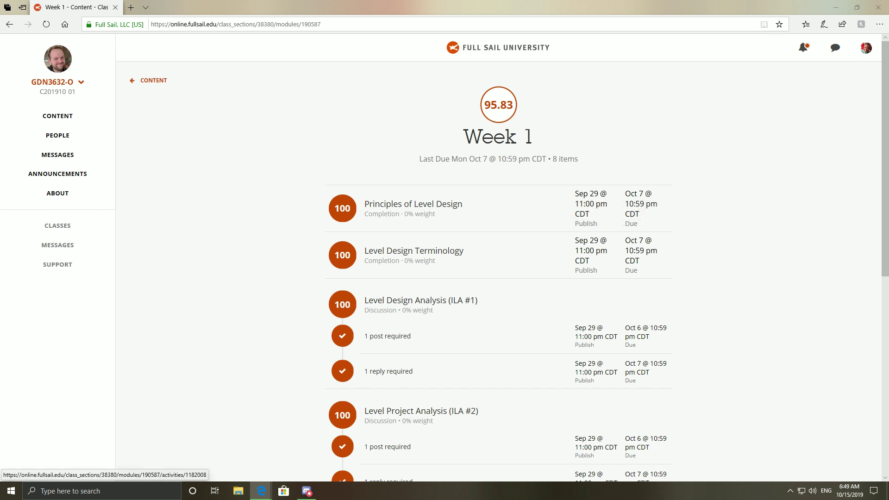
pyautogui.moveTo(498, 159)
pyautogui.scroll(-5, 499, 159)
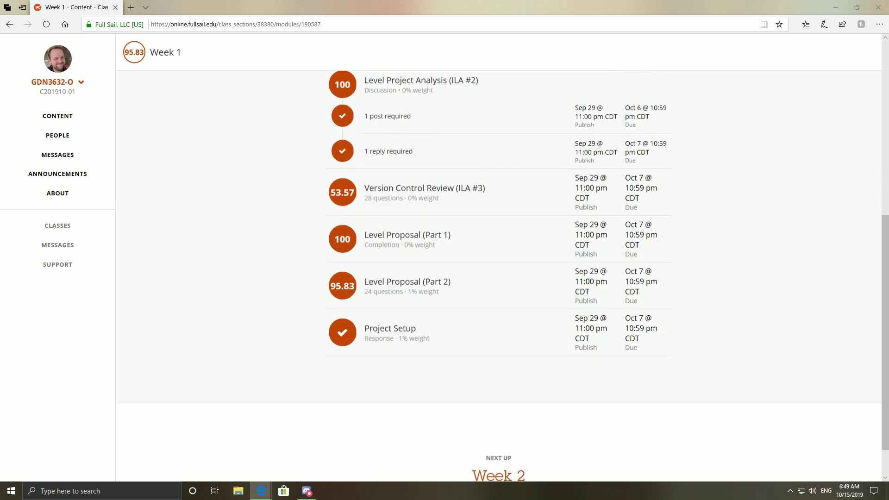
pyautogui.scroll(4, 498, 158)
pyautogui.scroll(-4, 499, 159)
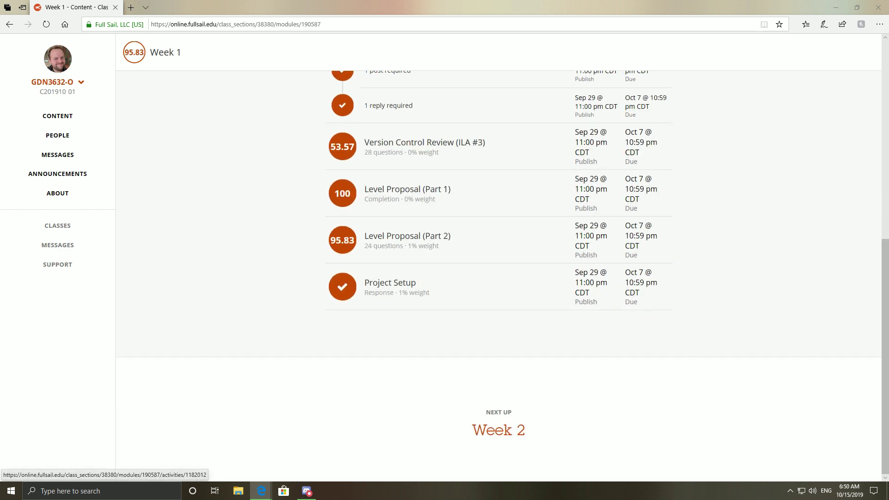
pyautogui.scroll(1, 498, 194)
pyautogui.scroll(5, 498, 278)
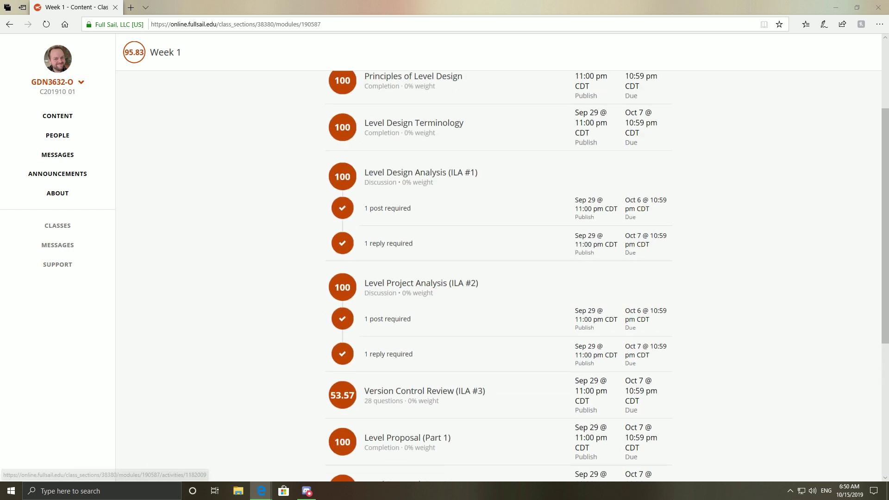
pyautogui.scroll(-1, 499, 277)
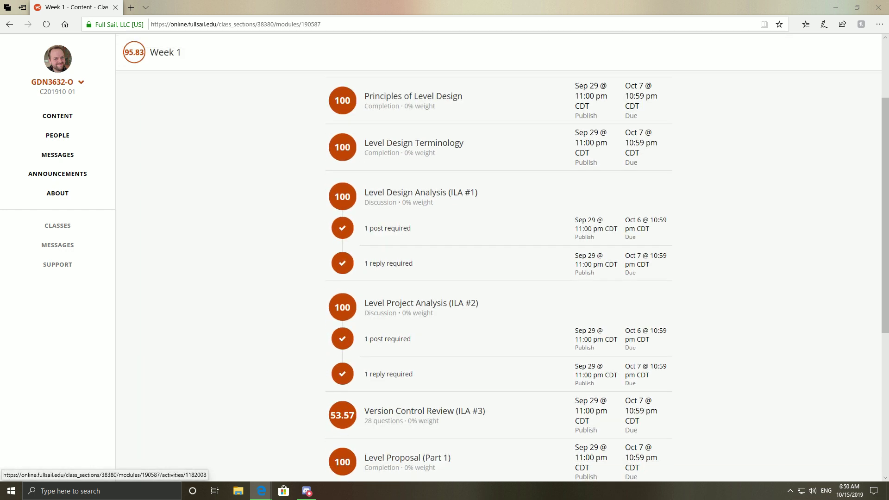
pyautogui.scroll(-3, 498, 278)
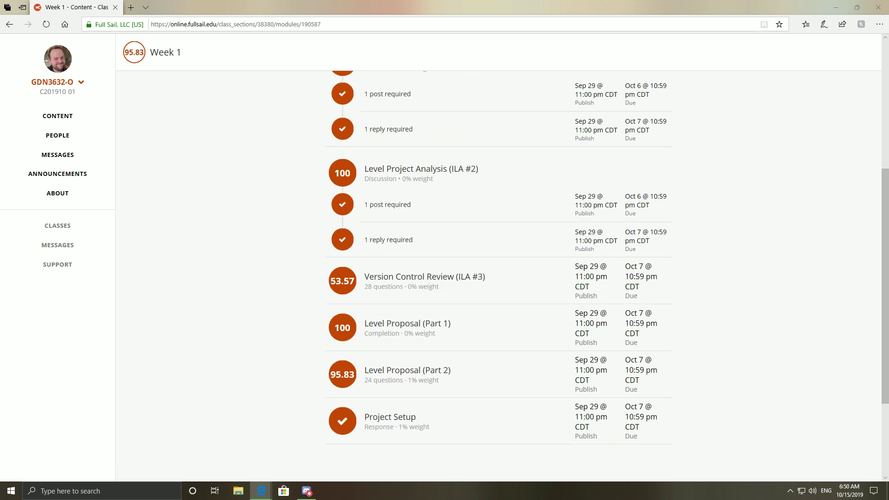
pyautogui.scroll(3, 498, 278)
pyautogui.scroll(3, 499, 277)
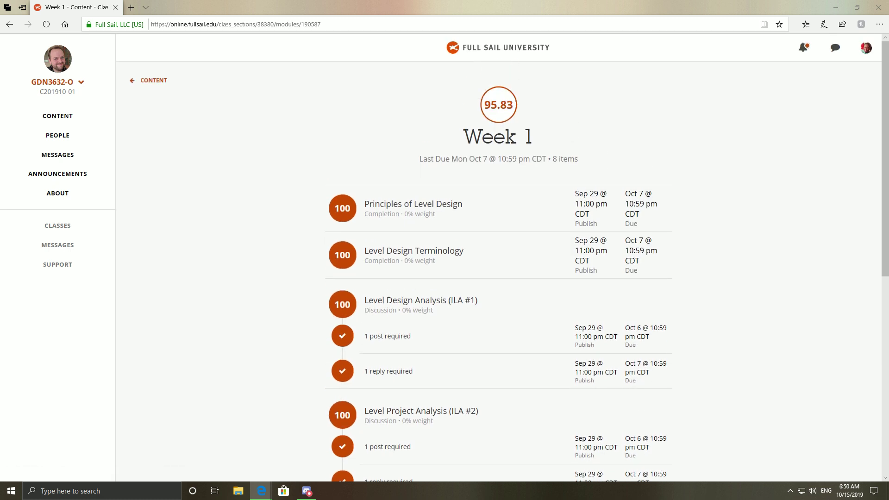
pyautogui.click(153, 80)
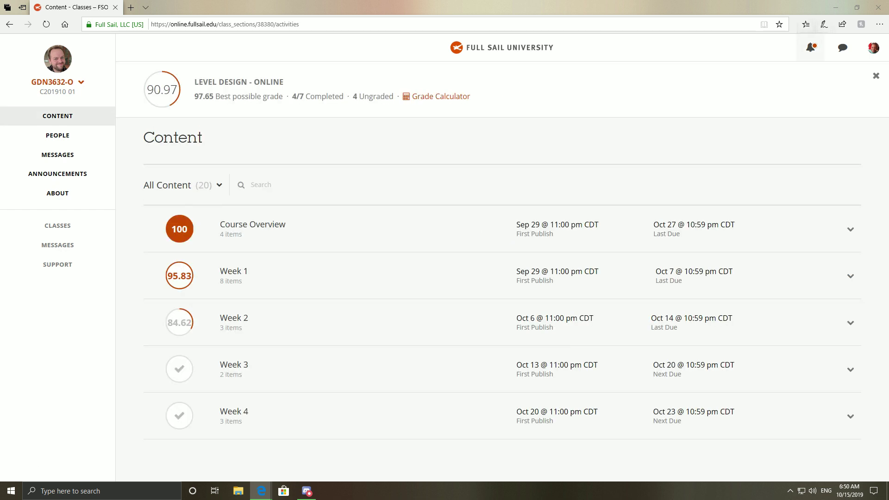
# Check the notifications, then look over the Course Overview module again and return to the content list
pyautogui.click(811, 48)
pyautogui.press('Escape')
pyautogui.click(252, 227)
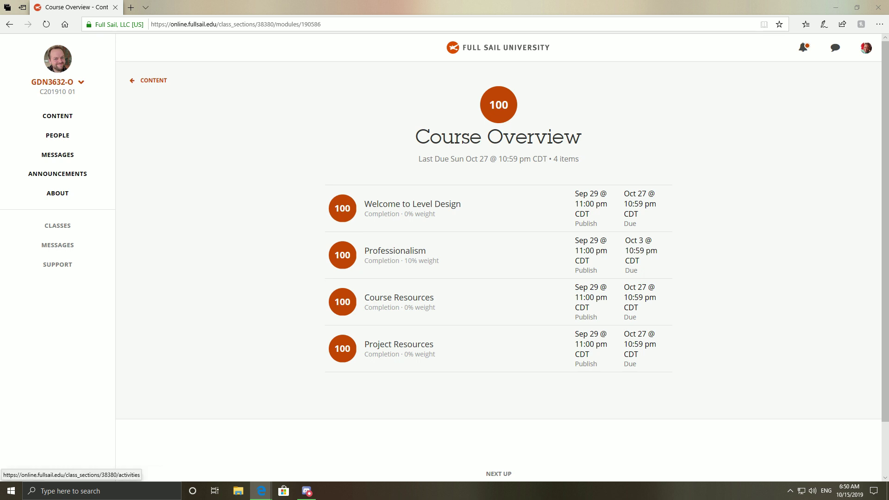
pyautogui.click(148, 80)
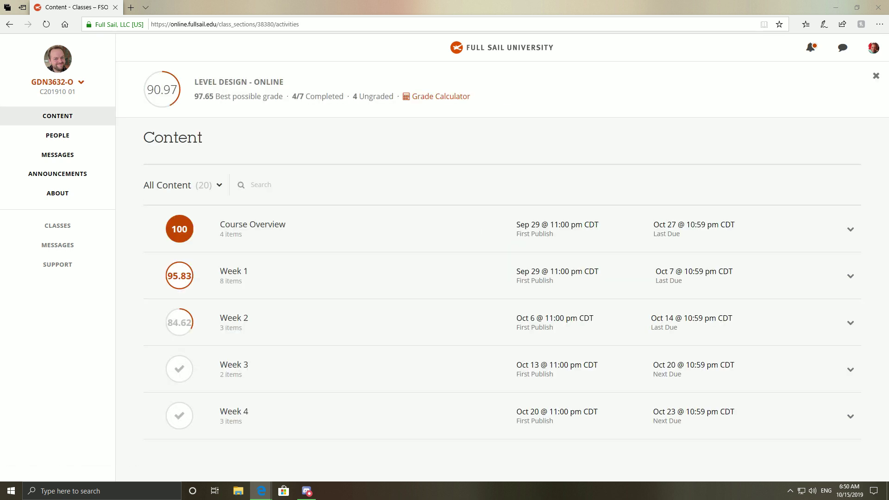
# Review the assignments and due dates in the Week 2, Week 3 and Week 4 modules, ending on the content list
pyautogui.click(234, 320)
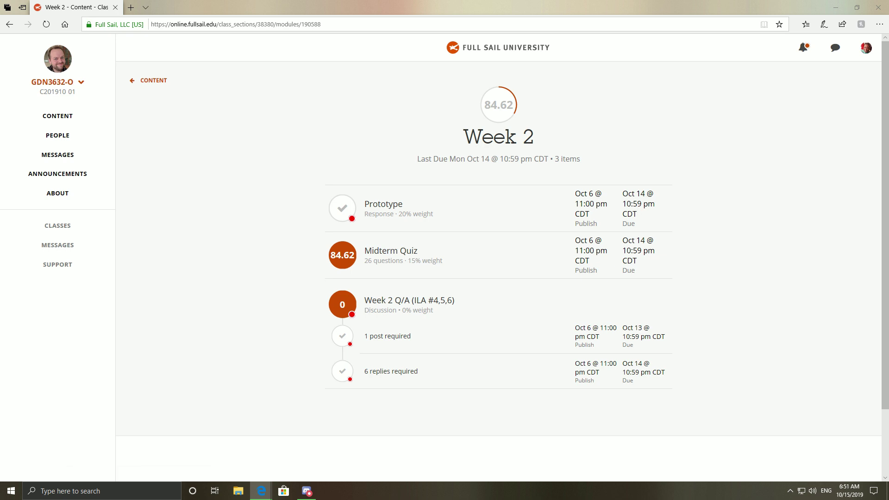
pyautogui.click(148, 80)
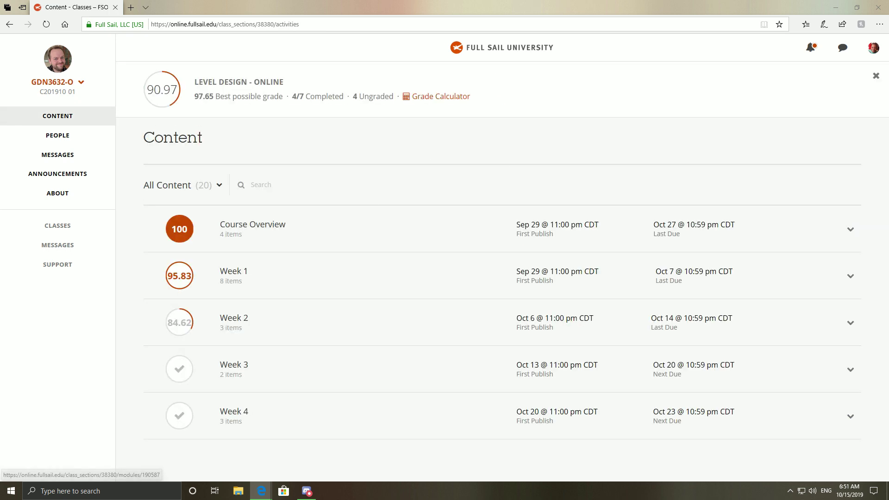
pyautogui.click(234, 364)
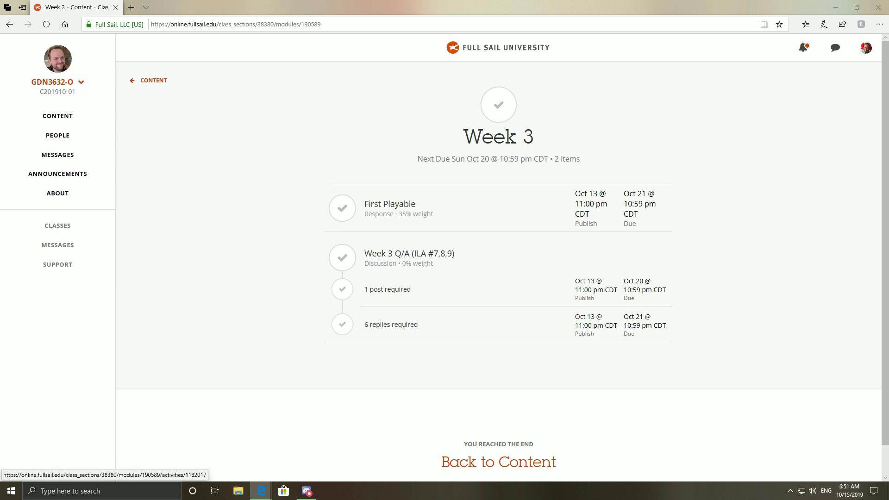
pyautogui.click(498, 462)
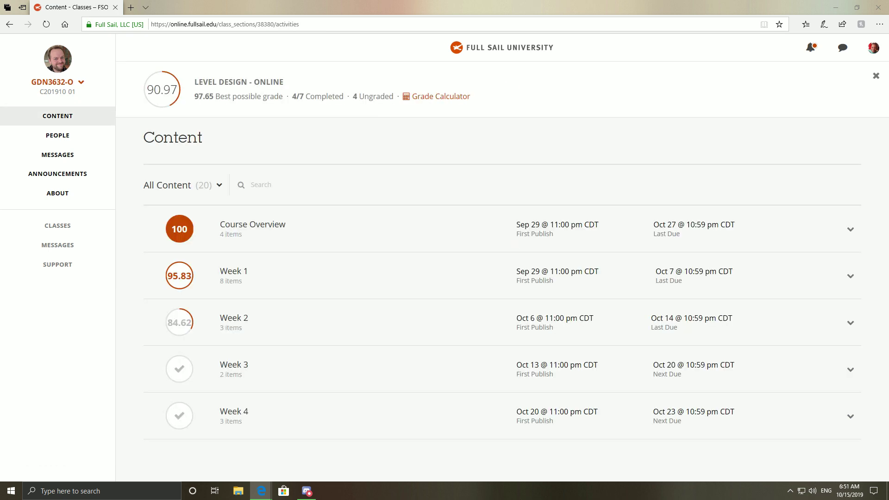
pyautogui.click(234, 411)
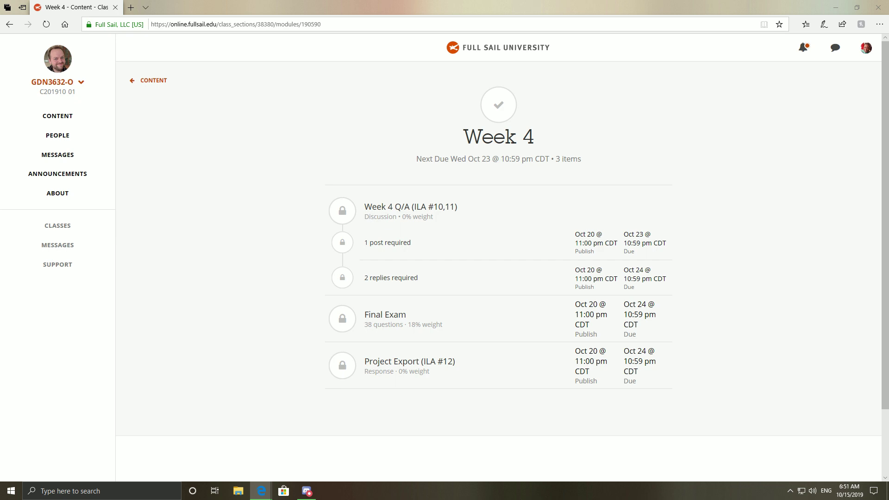
pyautogui.click(148, 80)
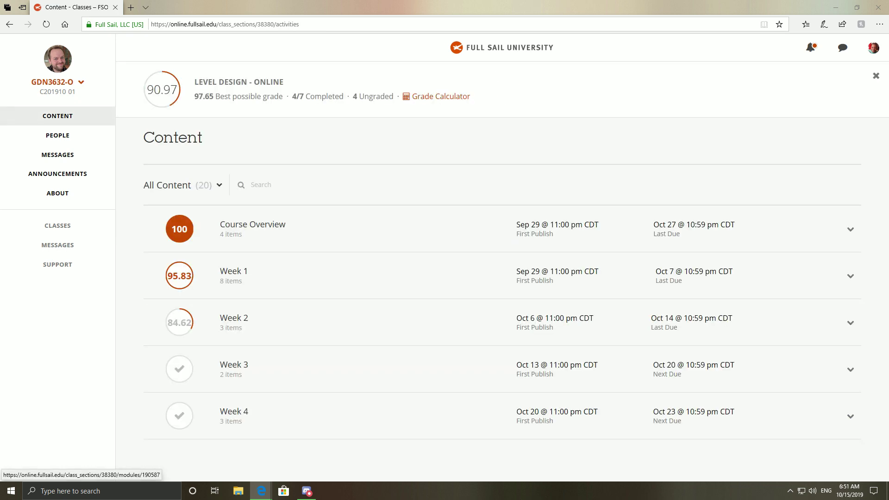